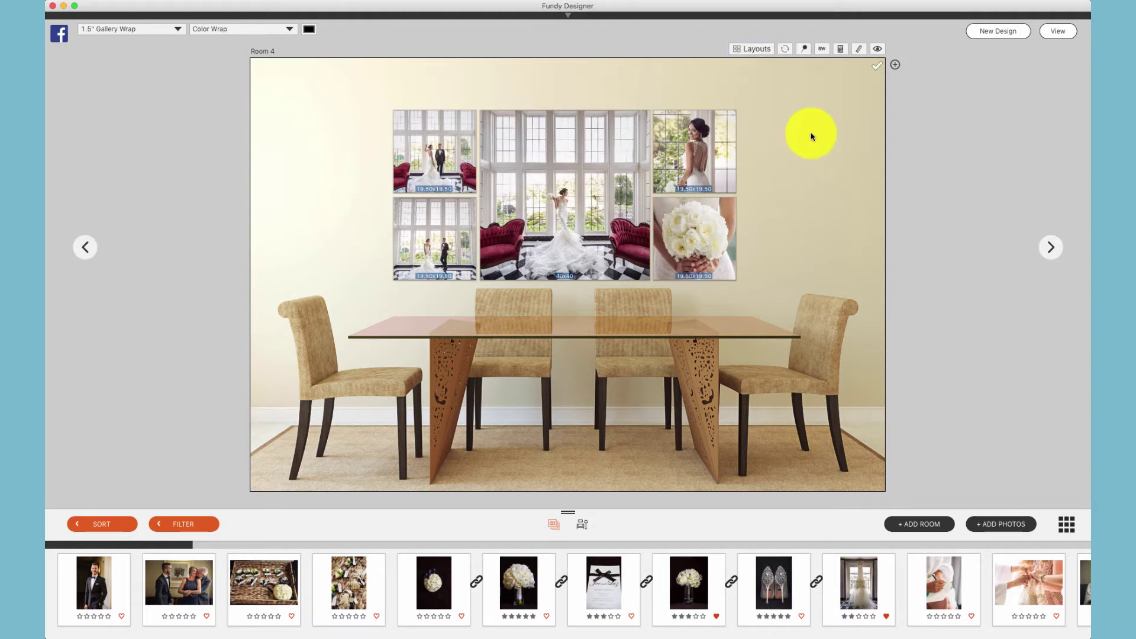
# Step: Save the Room 4 wall as collection 'Name' in Metal, Canvas and Acrylic, priced 2400
pyautogui.click(801, 51)
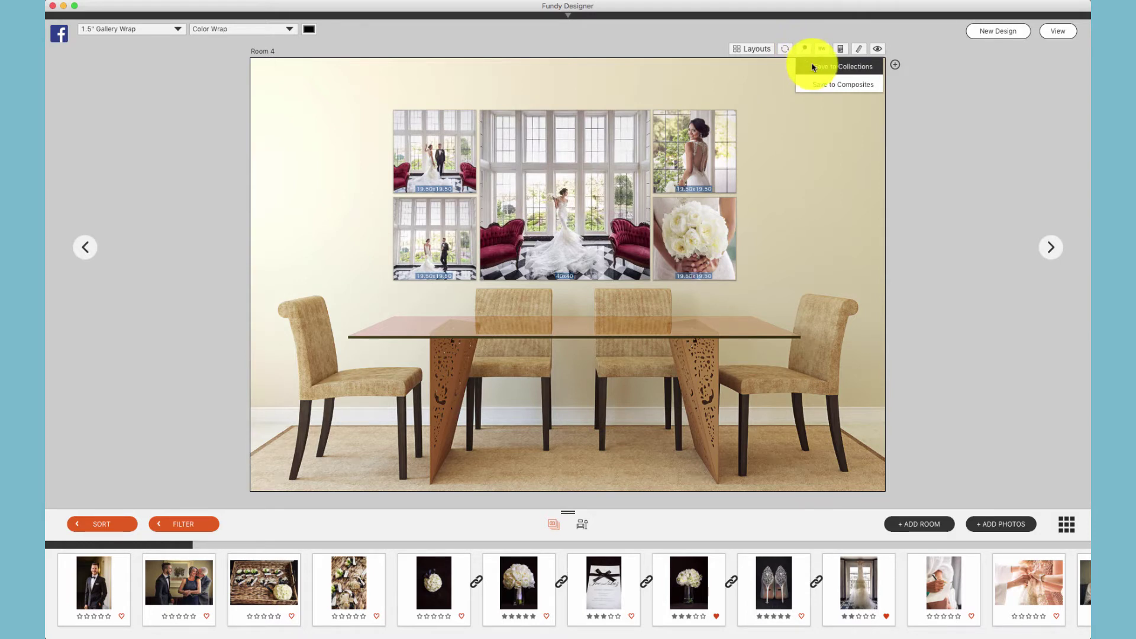
pyautogui.click(812, 67)
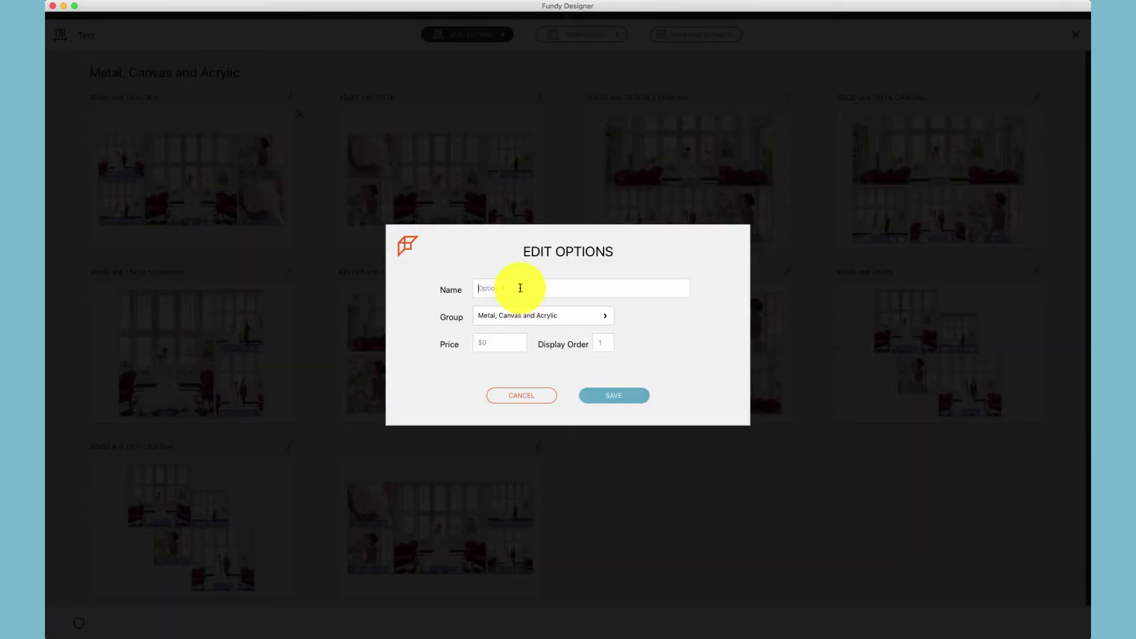
pyautogui.write('Name')
pyautogui.click(551, 316)
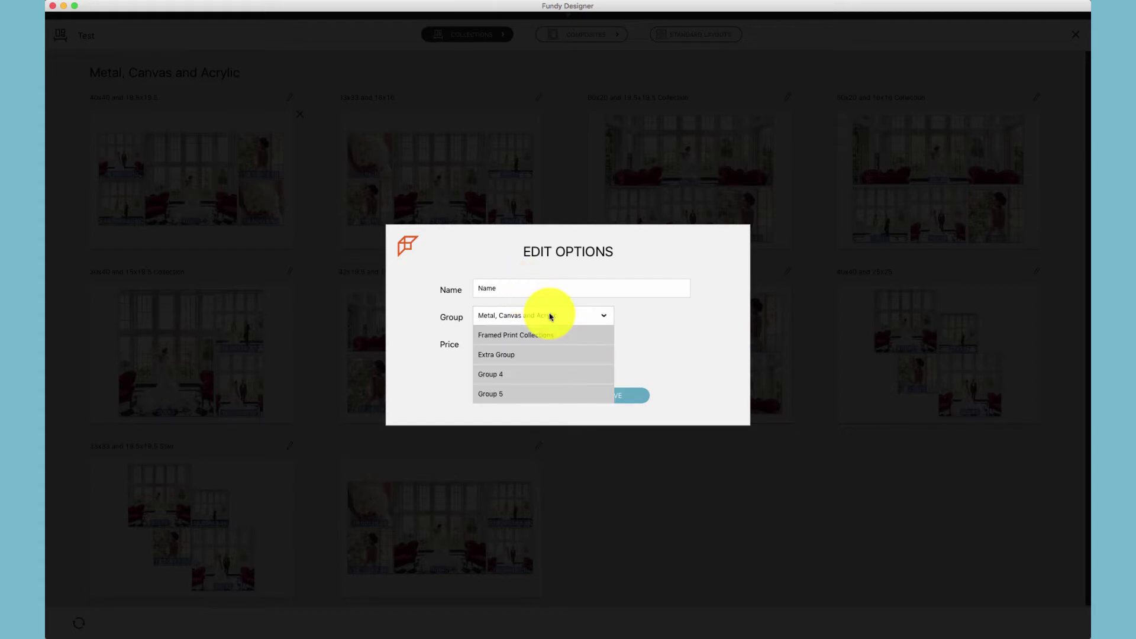
pyautogui.click(550, 317)
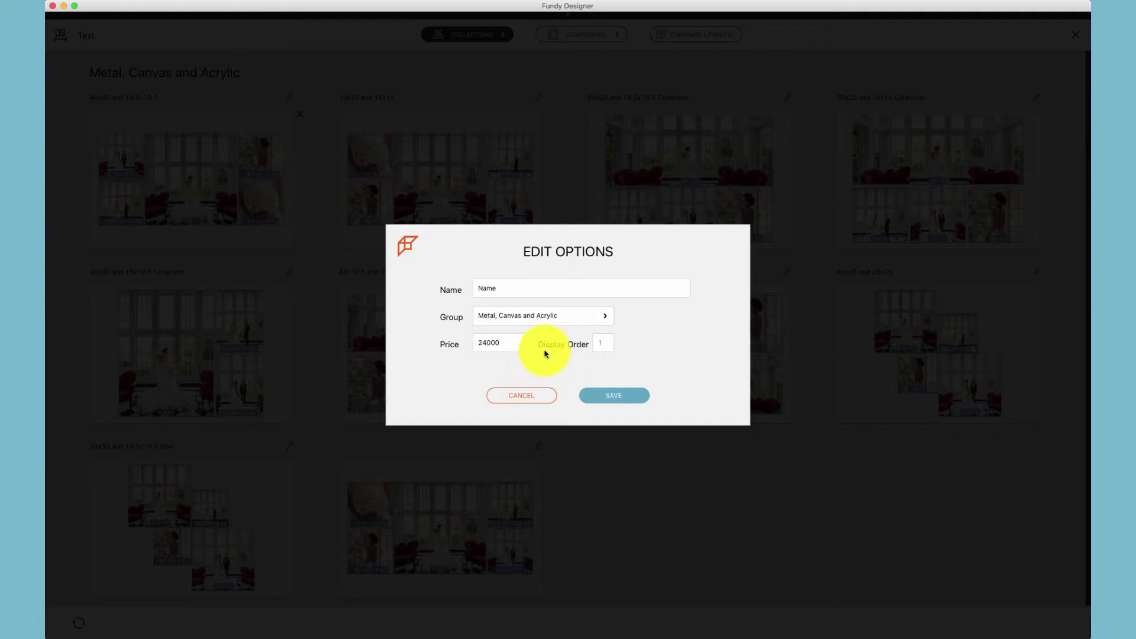
pyautogui.press('BackSpace')
pyautogui.click(617, 397)
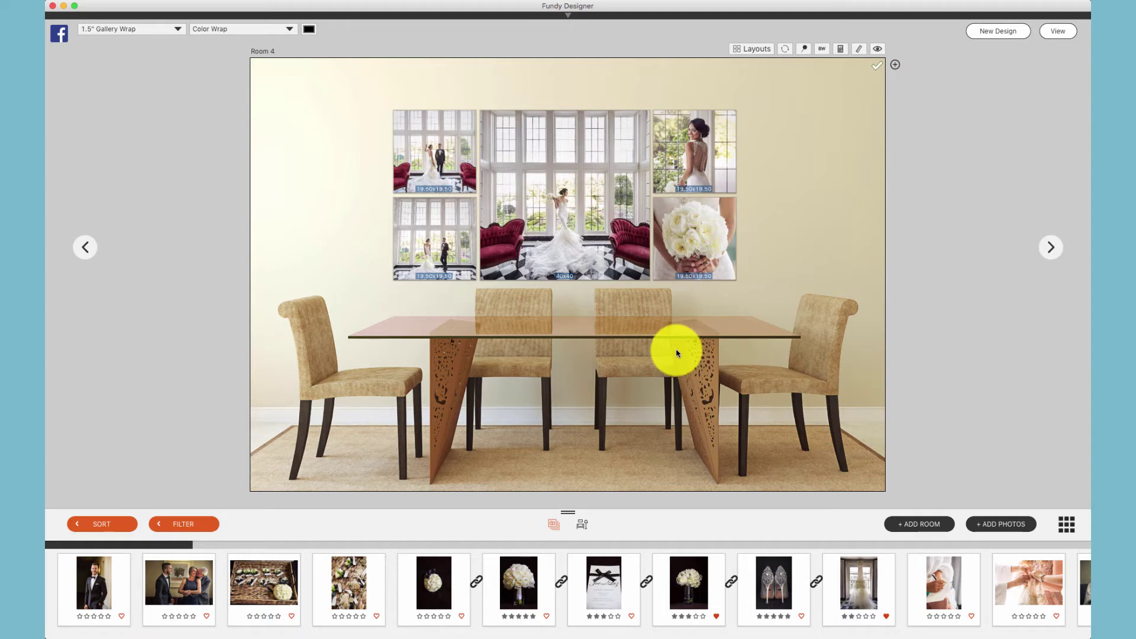
# Step: Open the Name collection's edit options and select its name to retype it as 'New Name'
pyautogui.click(760, 51)
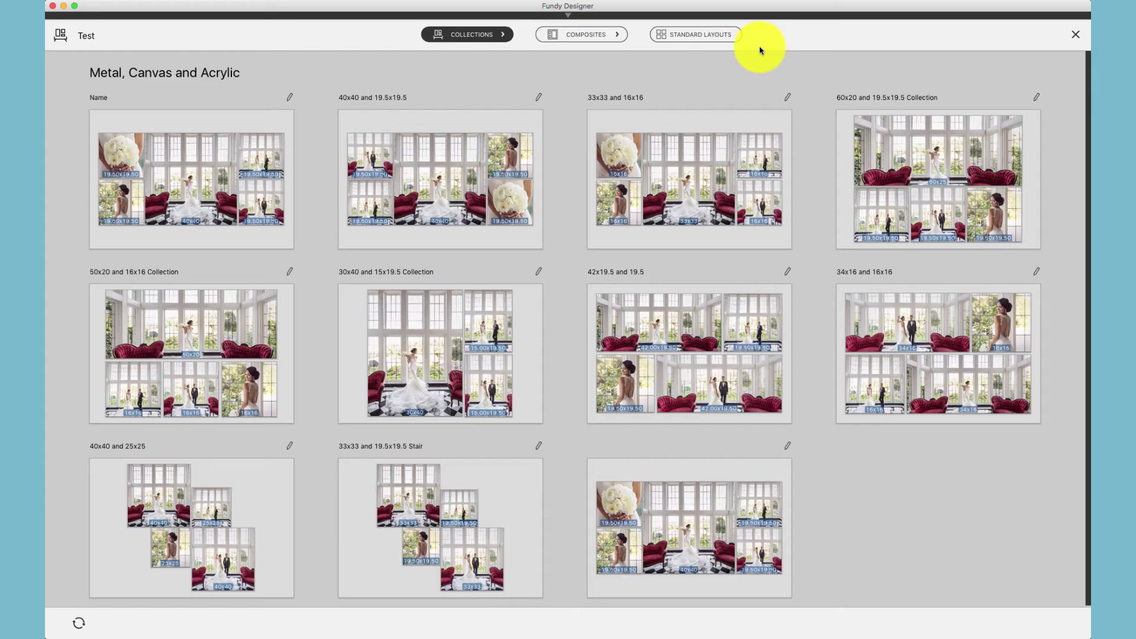
pyautogui.click(289, 98)
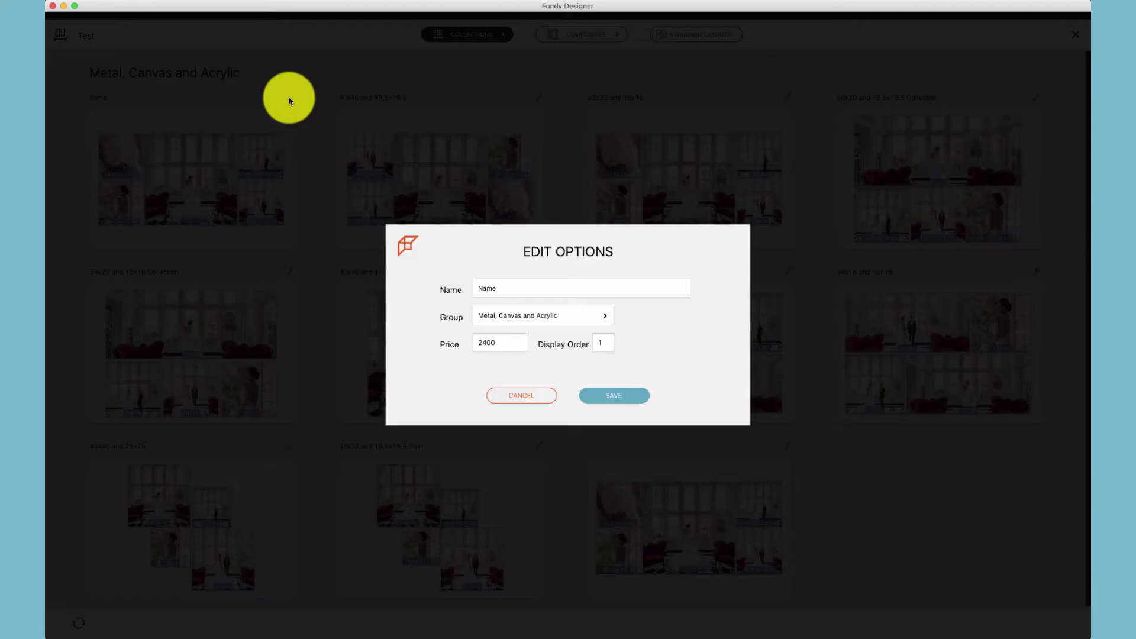
pyautogui.doubleClick(523, 288)
pyautogui.write('Nea')
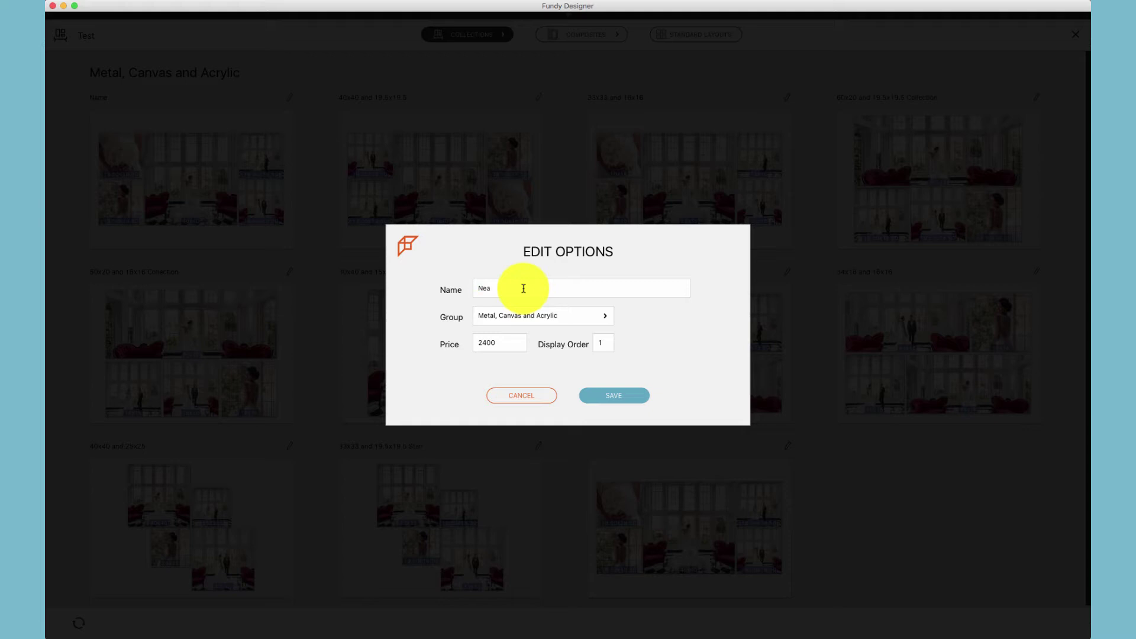
pyautogui.write(' N')
pyautogui.write('ame')
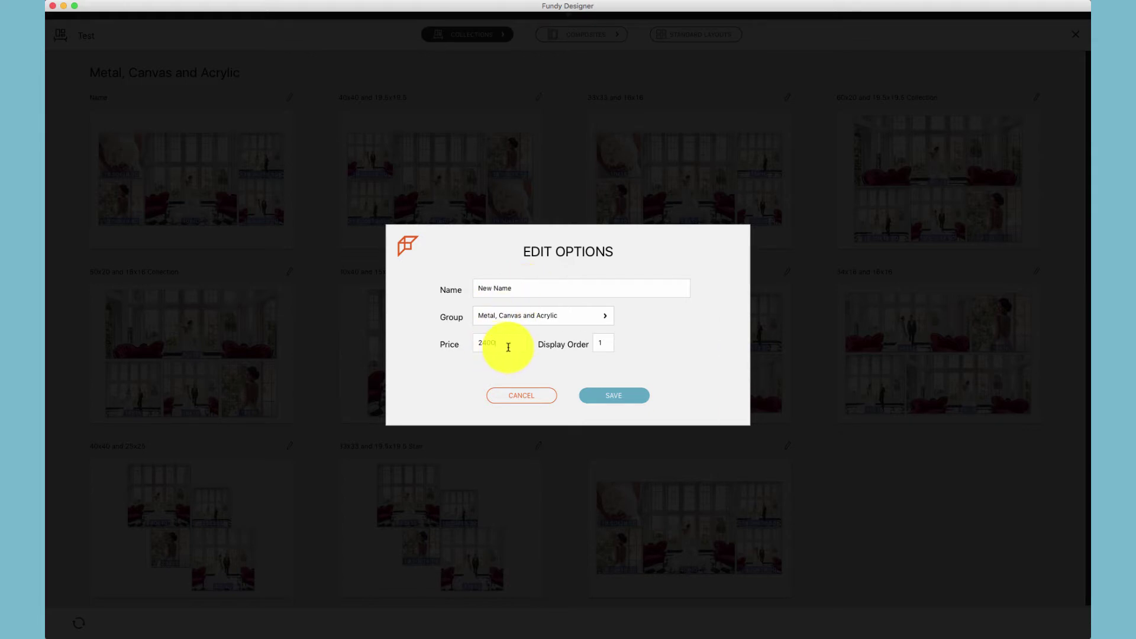
pyautogui.write('28')
# Step: Save the renamed 'New Name' collection and place it on the wall
pyautogui.click(605, 395)
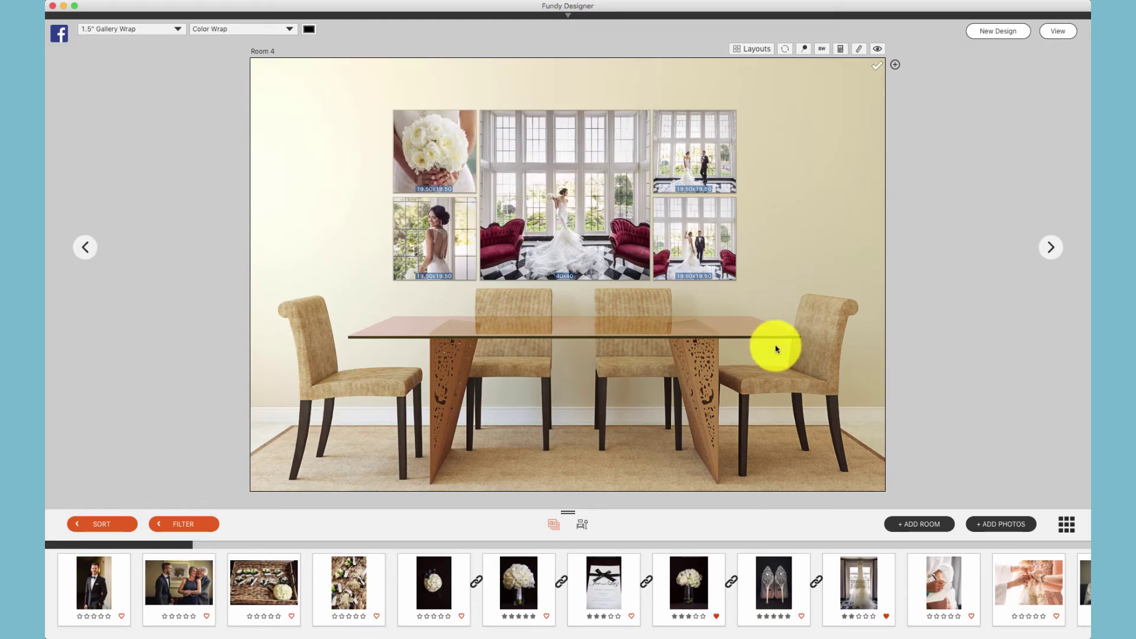
pyautogui.click(748, 46)
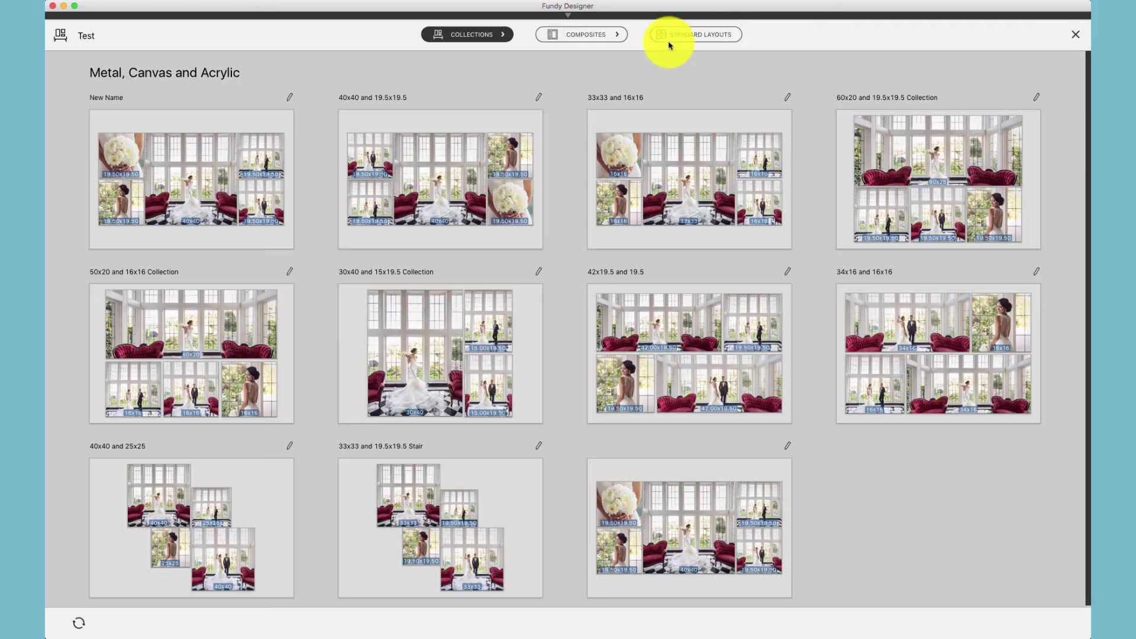
pyautogui.click(210, 173)
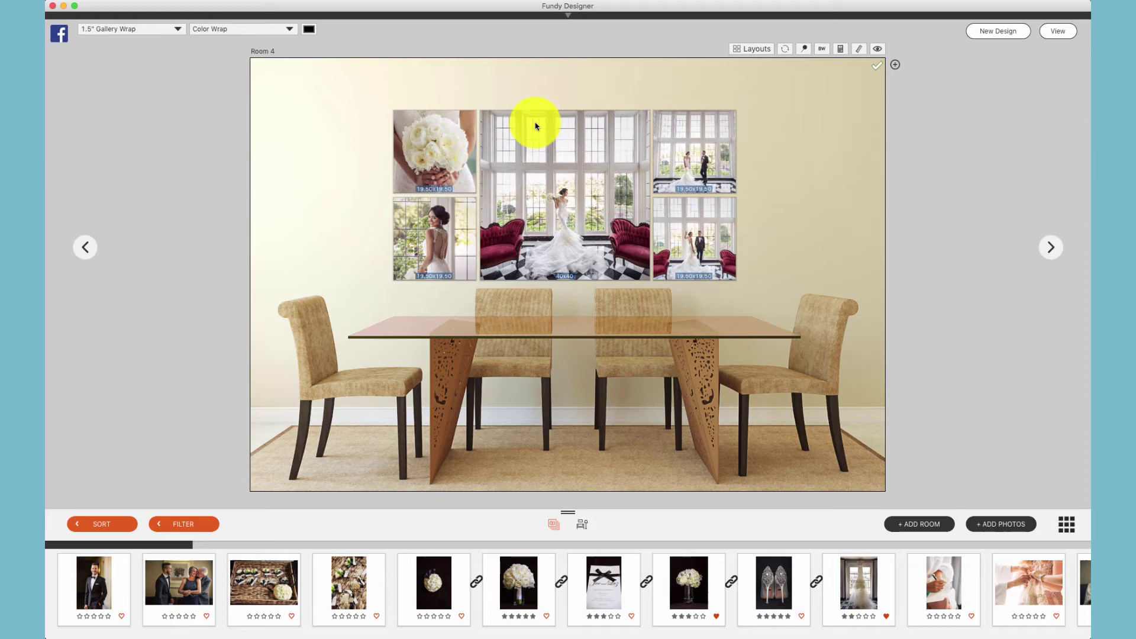
# Step: Start a gallery order for the wall design in the Test gallery
pyautogui.click(895, 65)
pyautogui.click(671, 265)
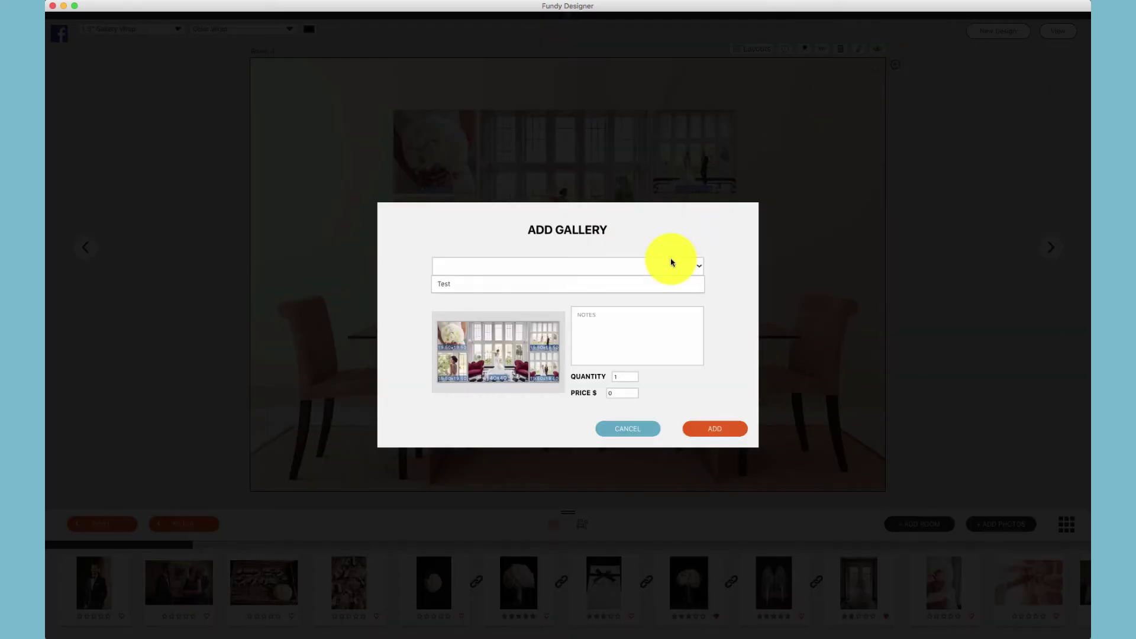
pyautogui.click(667, 284)
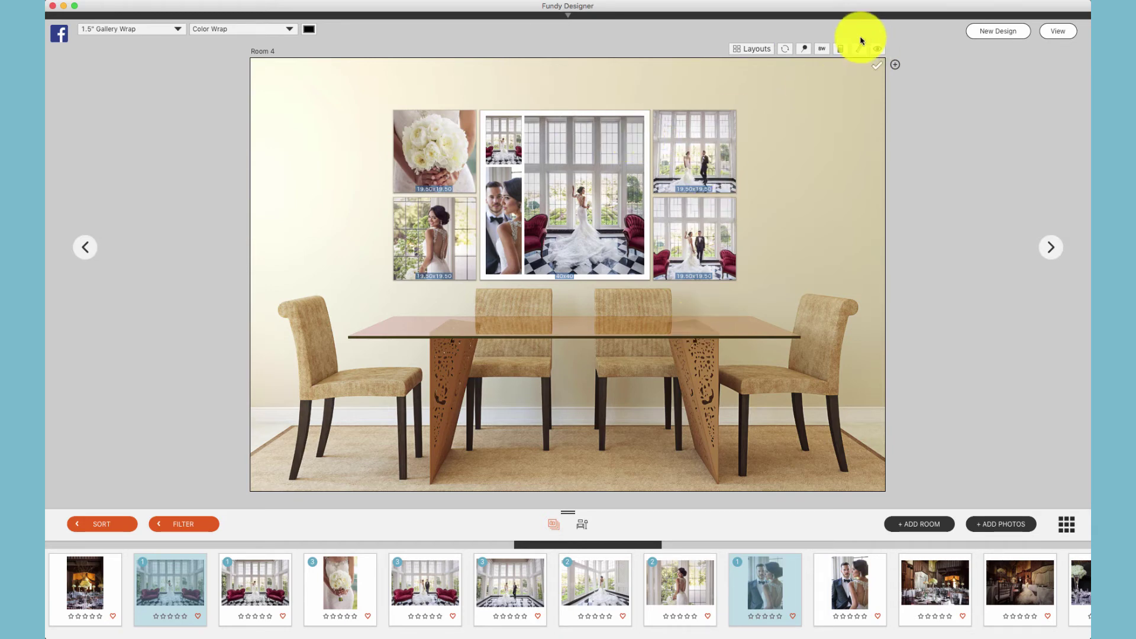
# Step: Save the current wall design as composite 'Name' under Composites - White Background at 1300
pyautogui.click(800, 49)
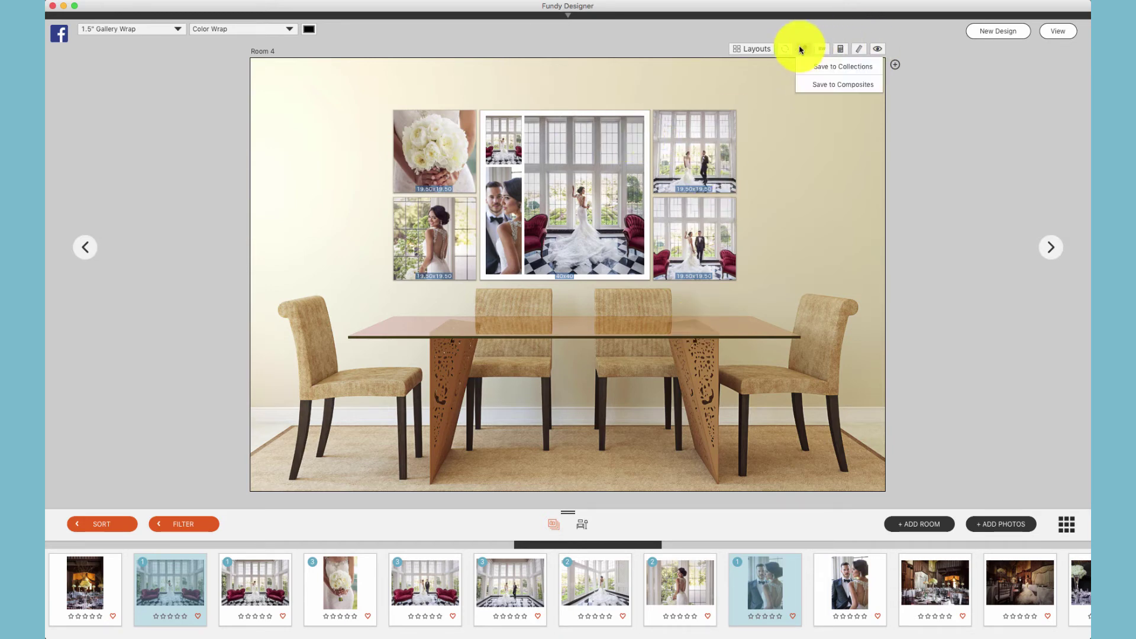
pyautogui.click(818, 86)
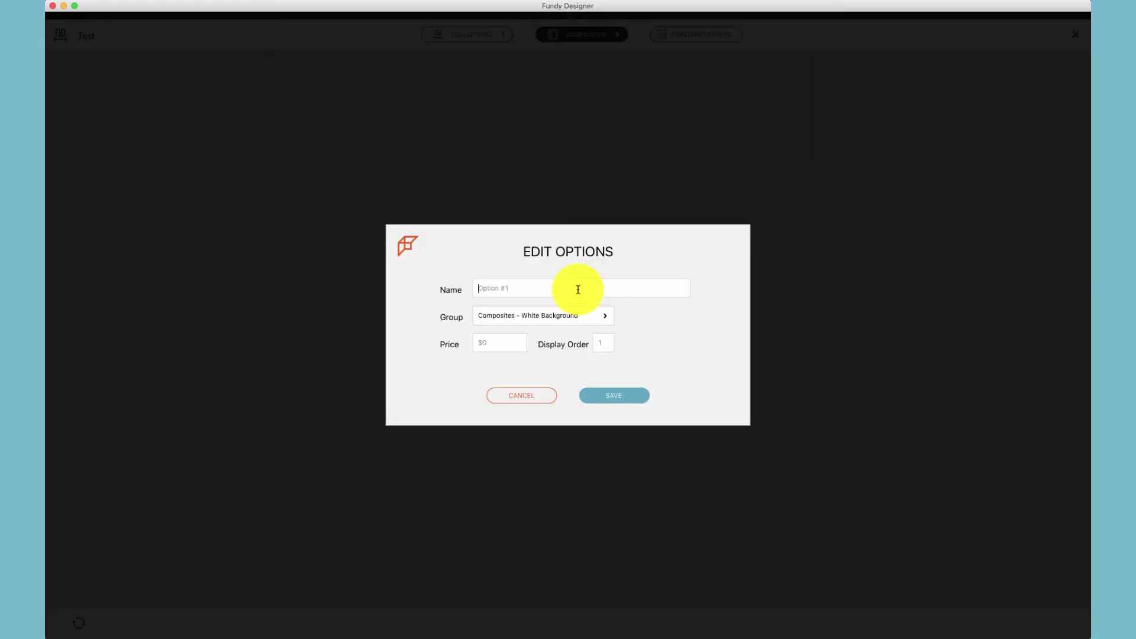
pyautogui.write('Name')
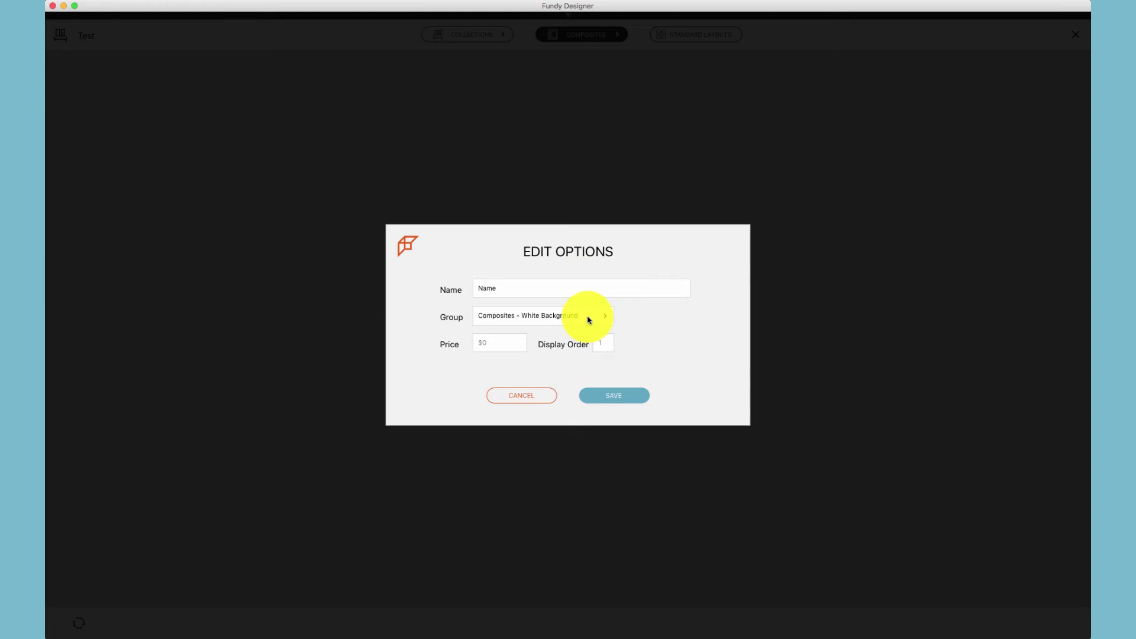
pyautogui.click(589, 319)
pyautogui.click(589, 318)
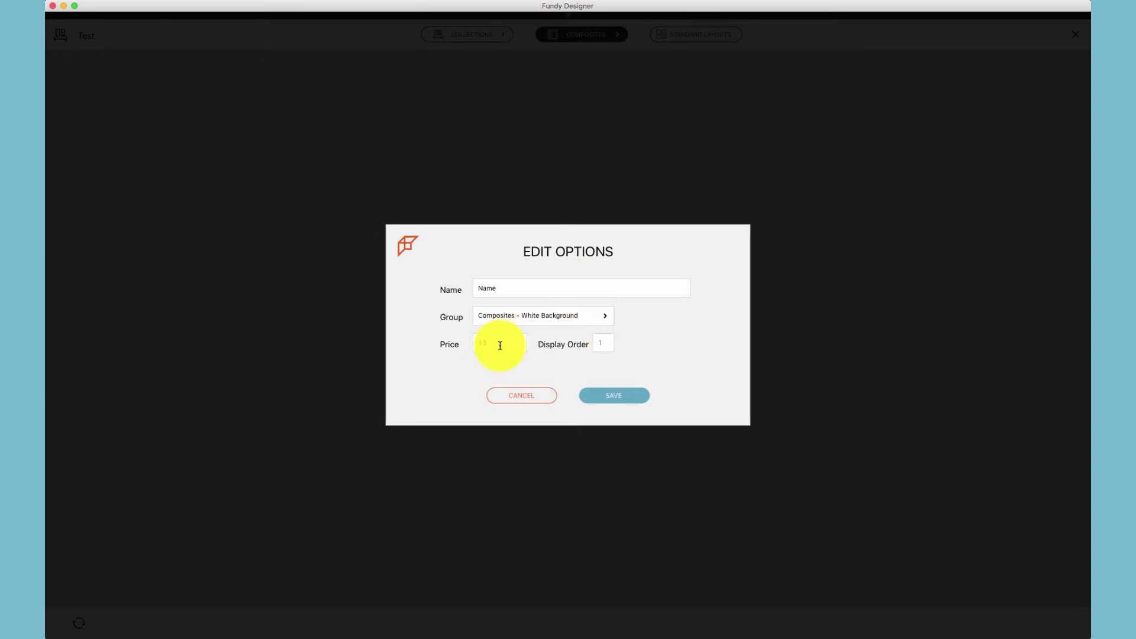
pyautogui.write('1300')
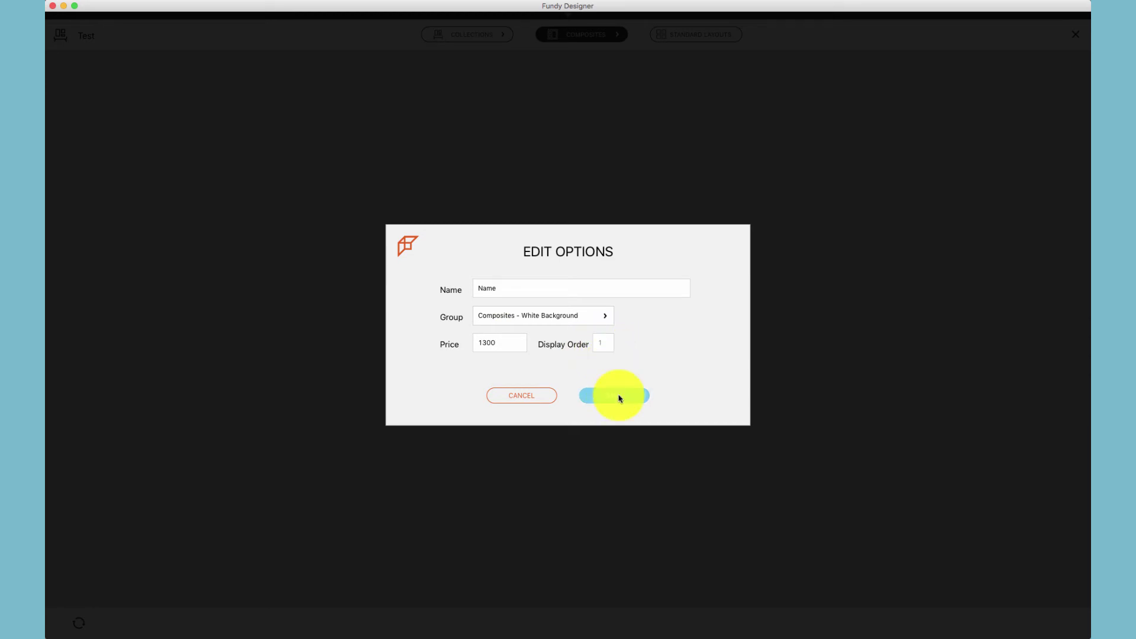
pyautogui.click(618, 398)
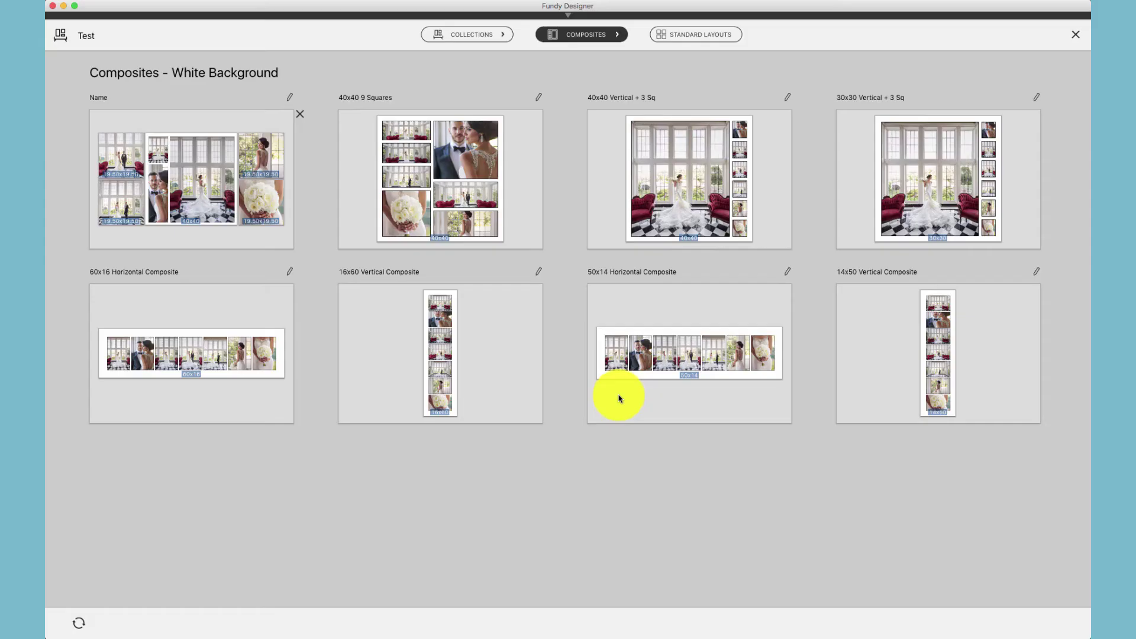
# Step: Place the Name composite, reopen its edit options from Layouts and save it unchanged
pyautogui.click(206, 190)
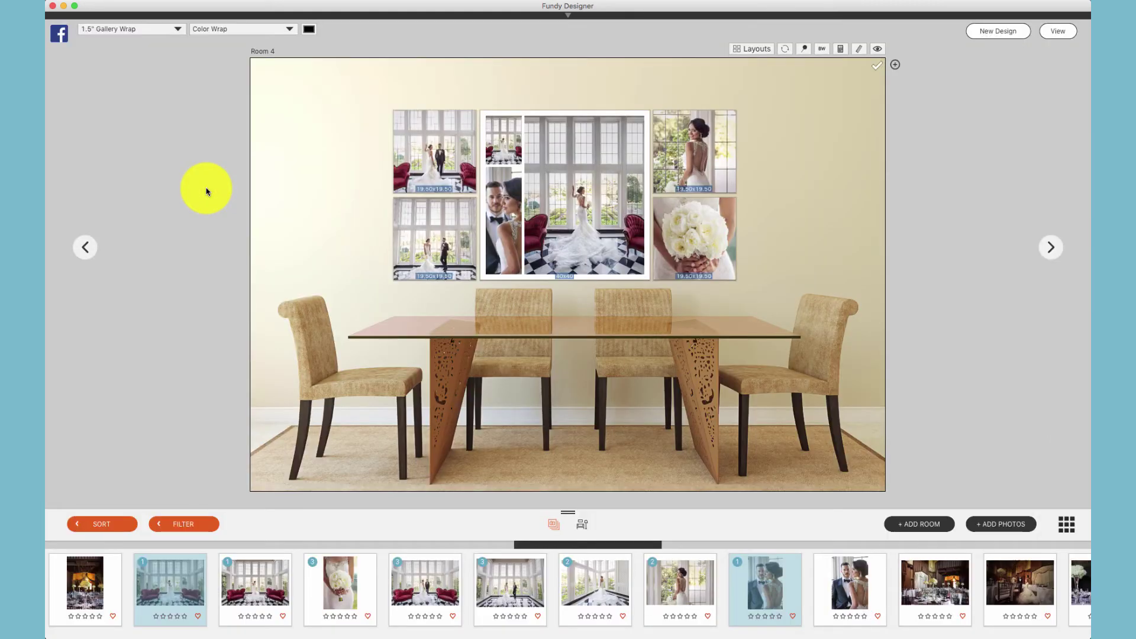
pyautogui.click(761, 50)
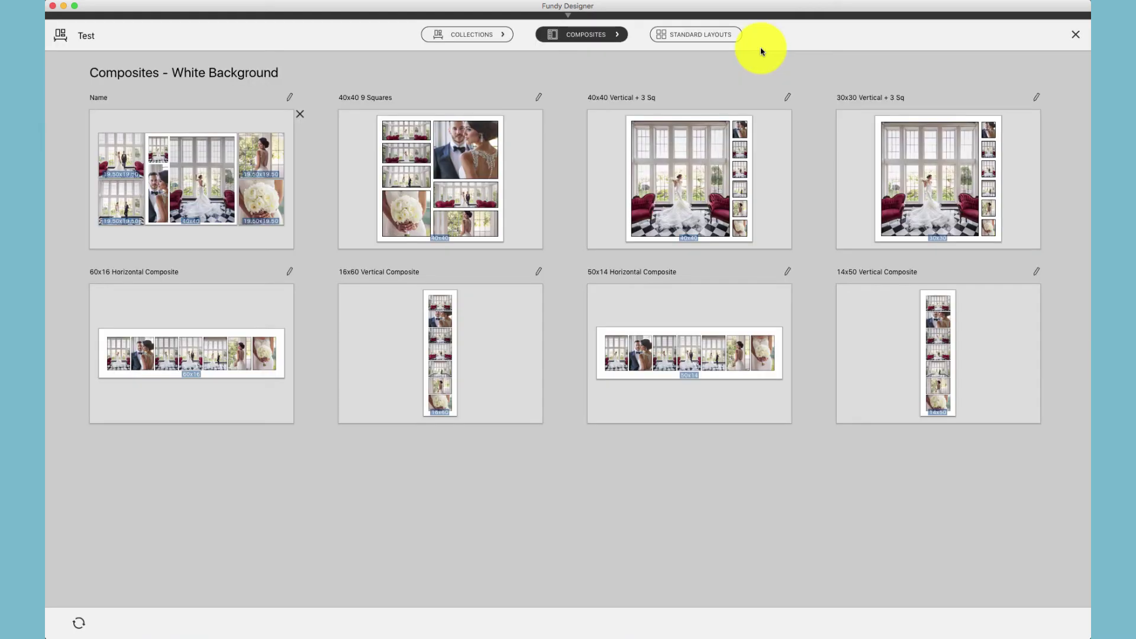
pyautogui.click(290, 98)
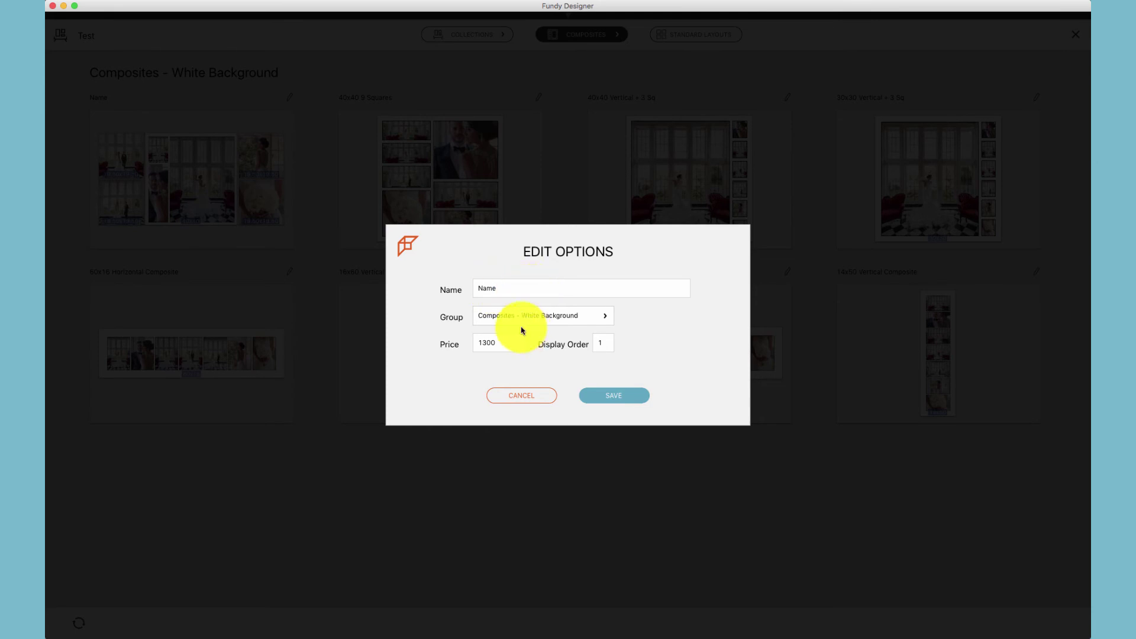
pyautogui.click(610, 396)
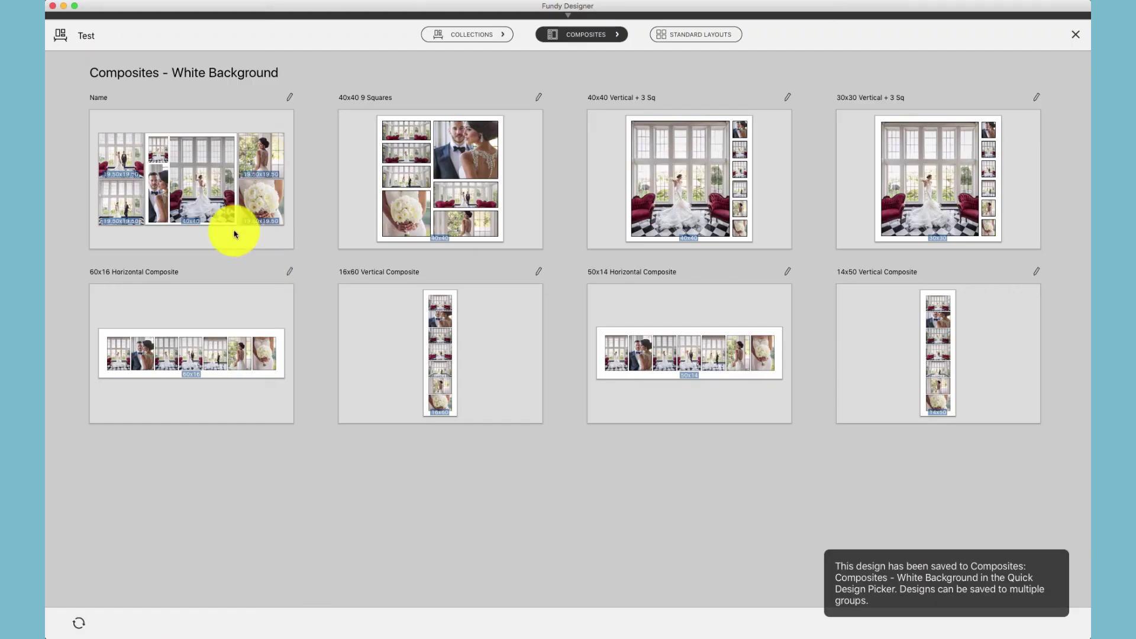
# Step: Add the Name composite to a Test gallery order for Room 4 showing a 1300 price
pyautogui.click(198, 183)
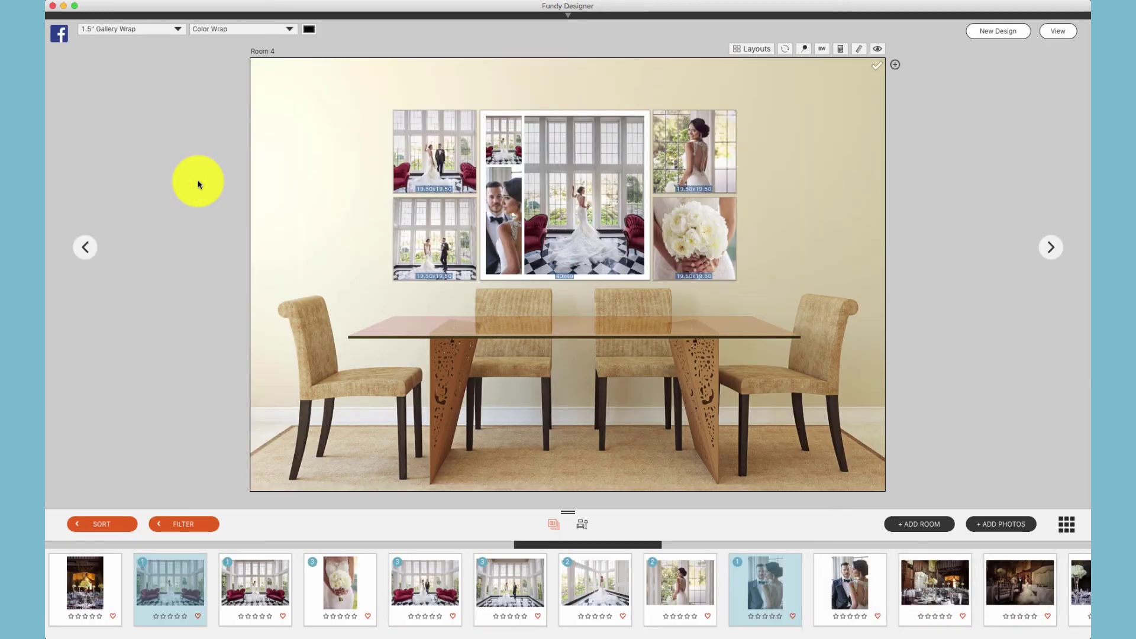
pyautogui.click(897, 69)
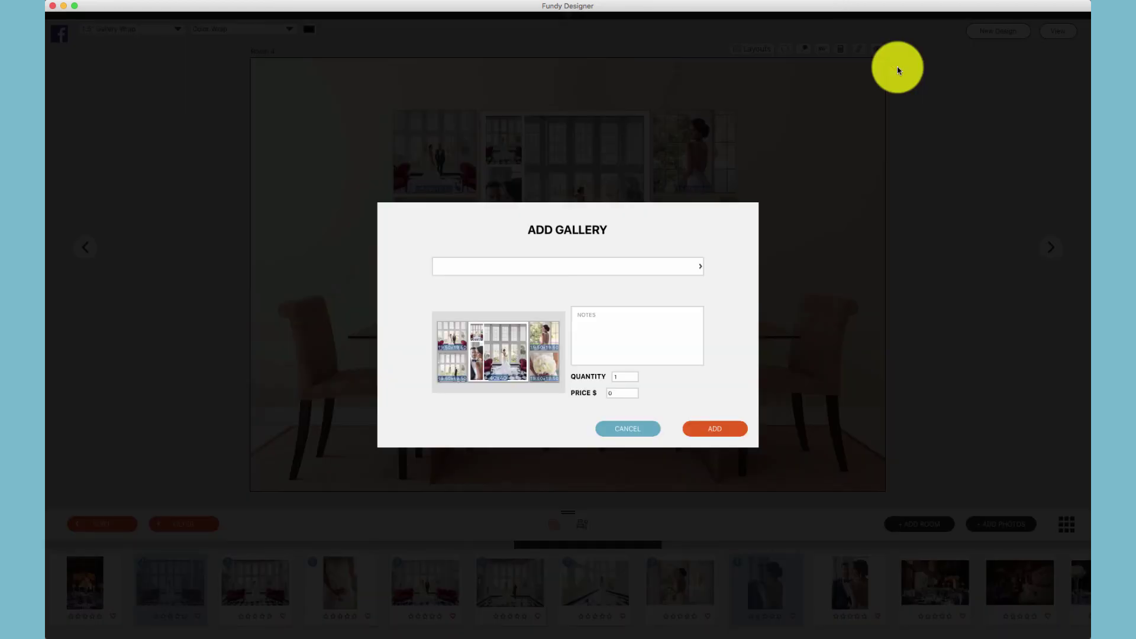
pyautogui.click(691, 267)
pyautogui.click(679, 285)
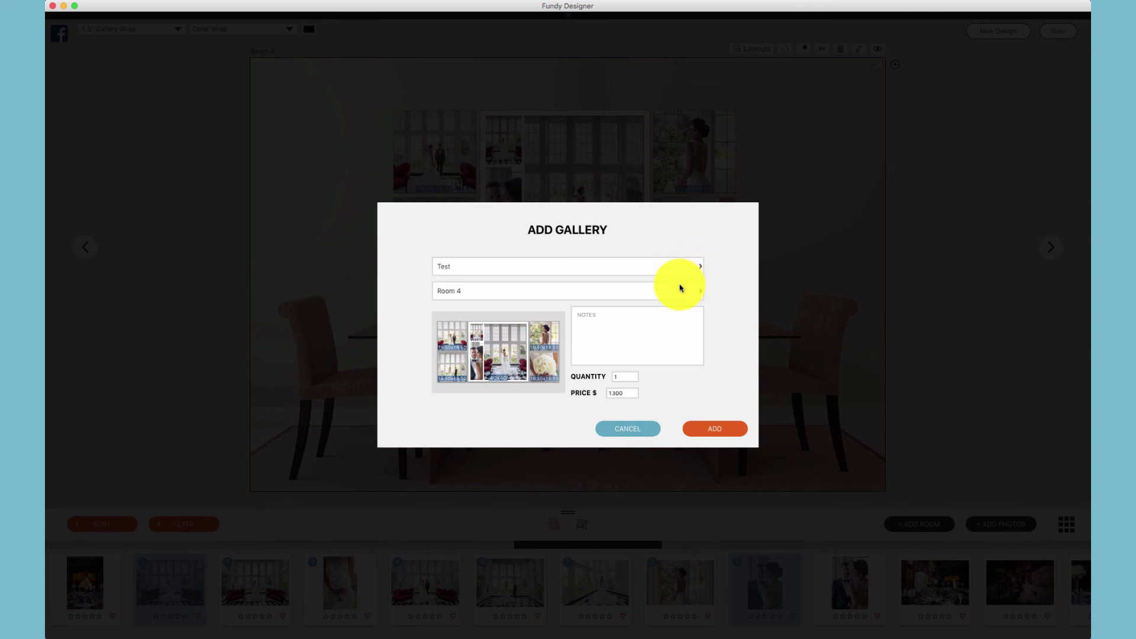